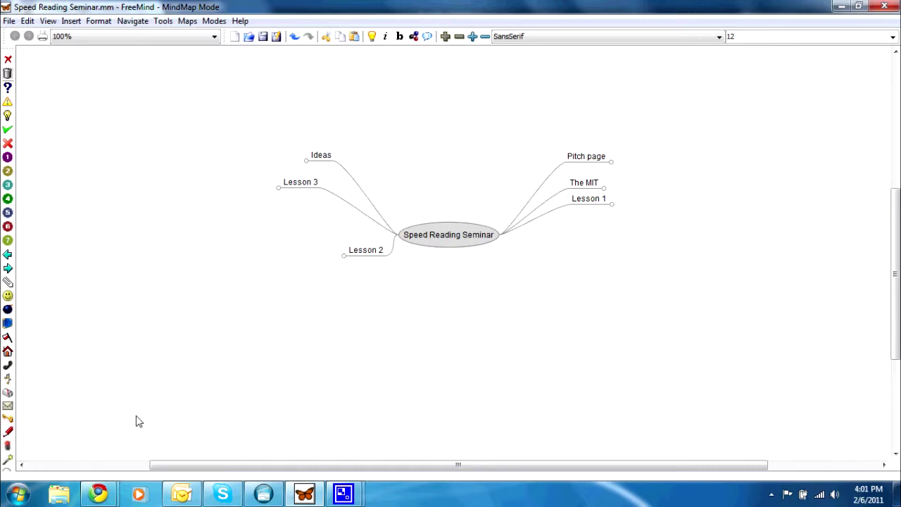
- Switch to Chrome, open the FreeMind wiki's Download page and look through its system requirements, installation steps and Windows installers
{"action": "left_click", "coordinate": [98, 493]}
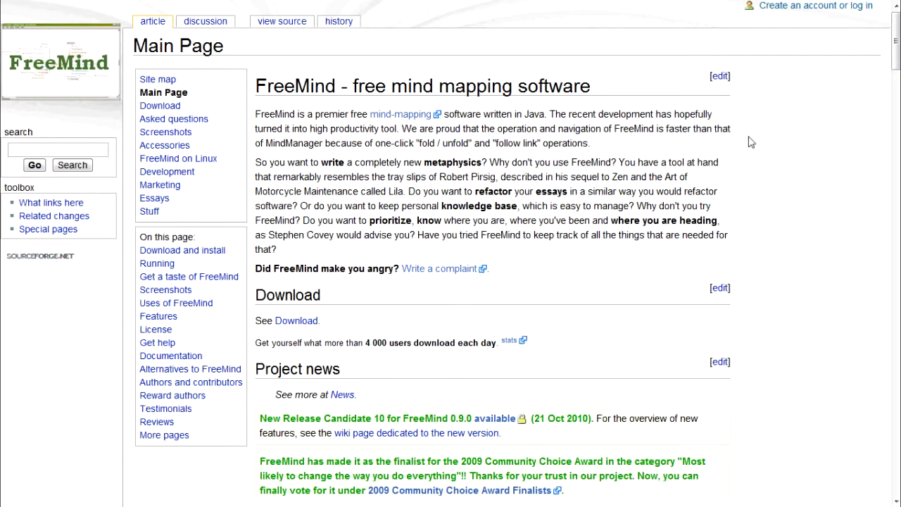
{"action": "mouse_move", "coordinate": [895, 64]}
{"action": "left_mouse_down"}
{"action": "mouse_move", "coordinate": [894, 422]}
{"action": "mouse_move", "coordinate": [893, 62]}
{"action": "left_mouse_up"}
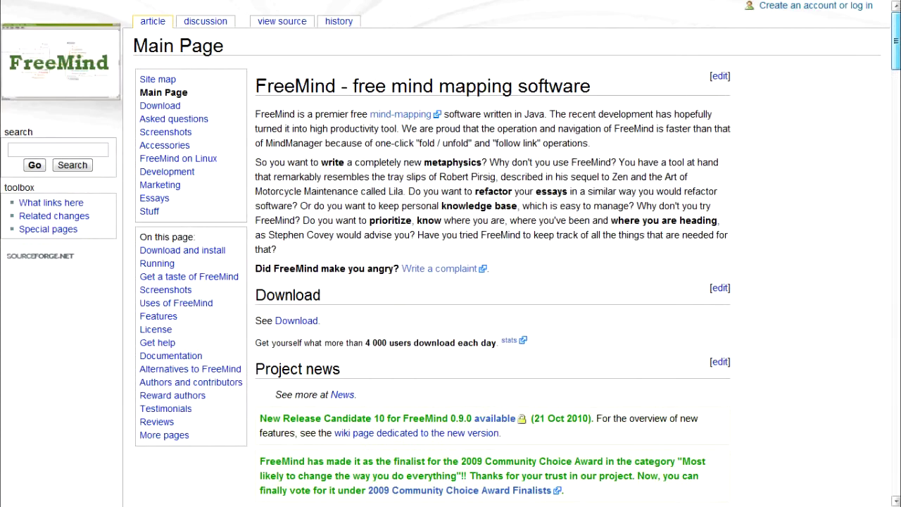
{"action": "left_click", "coordinate": [294, 322]}
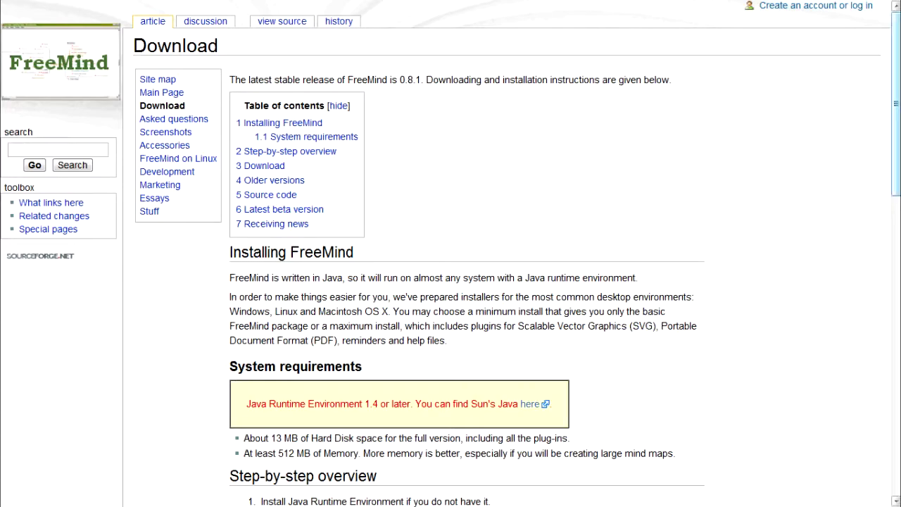
{"action": "scroll", "coordinate": [893, 217], "scroll_direction": "down", "scroll_amount": 3}
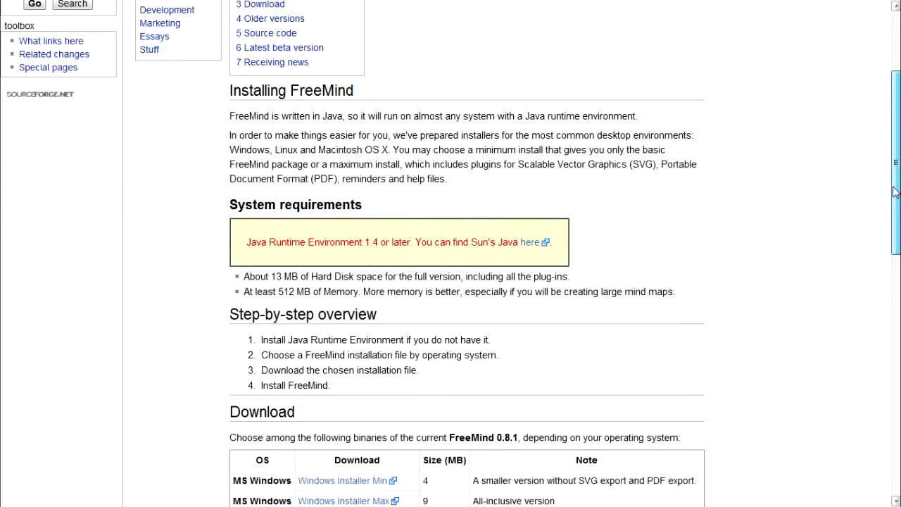
{"action": "left_click_drag", "start_coordinate": [892, 217], "coordinate": [884, 313]}
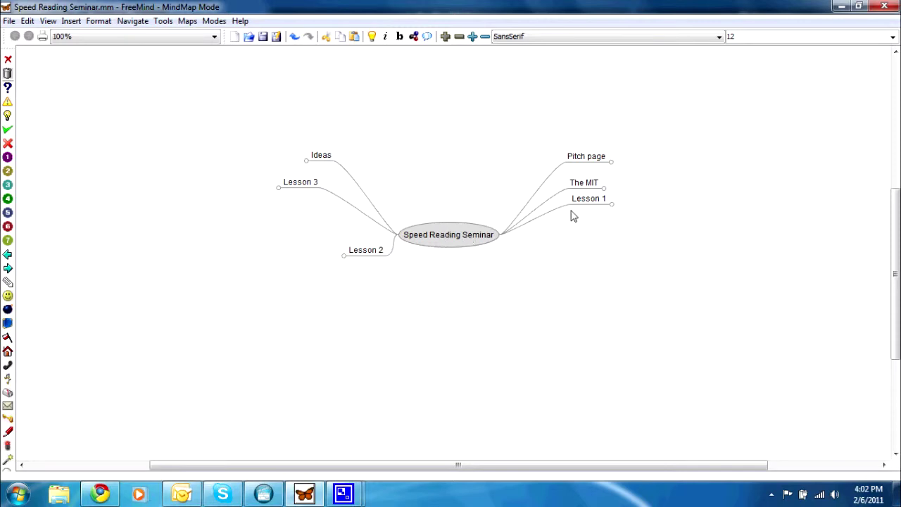
- Switch to the FreeMind map and move the Pitch page node slightly up and closer to the central topic
{"action": "left_click", "coordinate": [593, 187]}
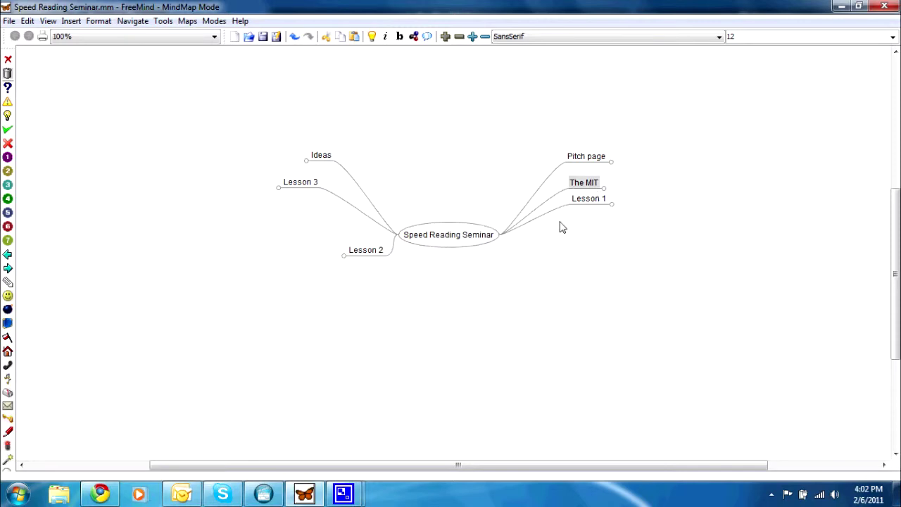
{"action": "left_click", "coordinate": [574, 159]}
{"action": "mouse_move", "coordinate": [563, 169]}
{"action": "left_mouse_down"}
{"action": "mouse_move", "coordinate": [515, 157]}
{"action": "mouse_move", "coordinate": [468, 166]}
{"action": "mouse_move", "coordinate": [530, 137]}
{"action": "mouse_move", "coordinate": [560, 151]}
{"action": "mouse_move", "coordinate": [518, 124]}
{"action": "mouse_move", "coordinate": [552, 156]}
{"action": "left_mouse_up"}
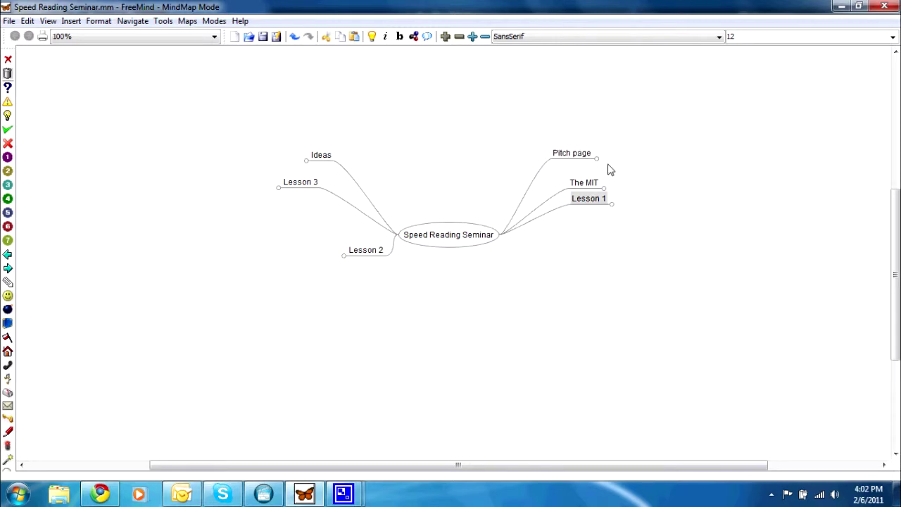
- Unfold the Pitch page, The MIT and Lesson 1 branches to view their subtopics
{"action": "left_click", "coordinate": [572, 158]}
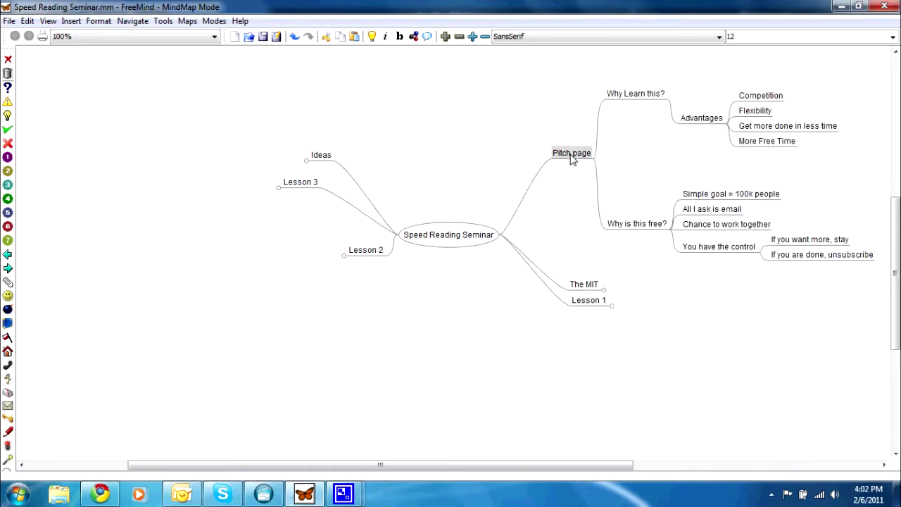
{"action": "left_click", "coordinate": [644, 228]}
{"action": "left_click", "coordinate": [644, 228]}
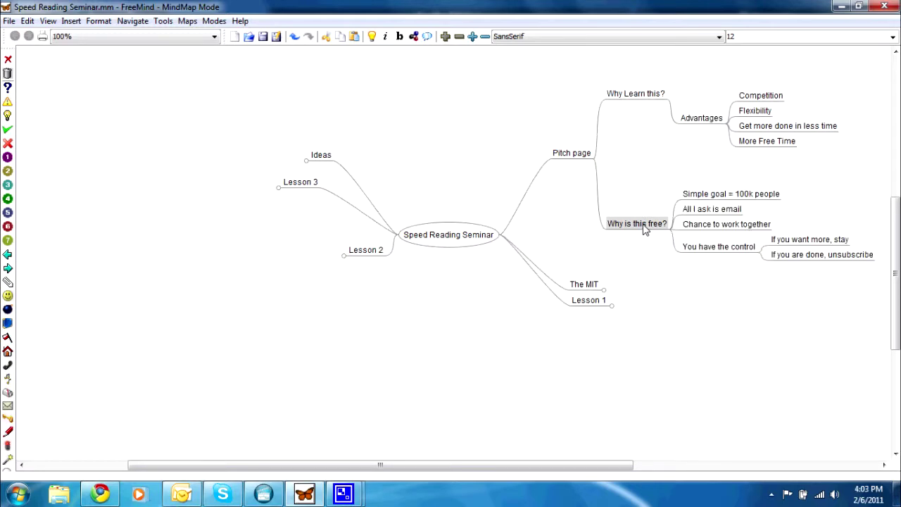
{"action": "left_click", "coordinate": [586, 290]}
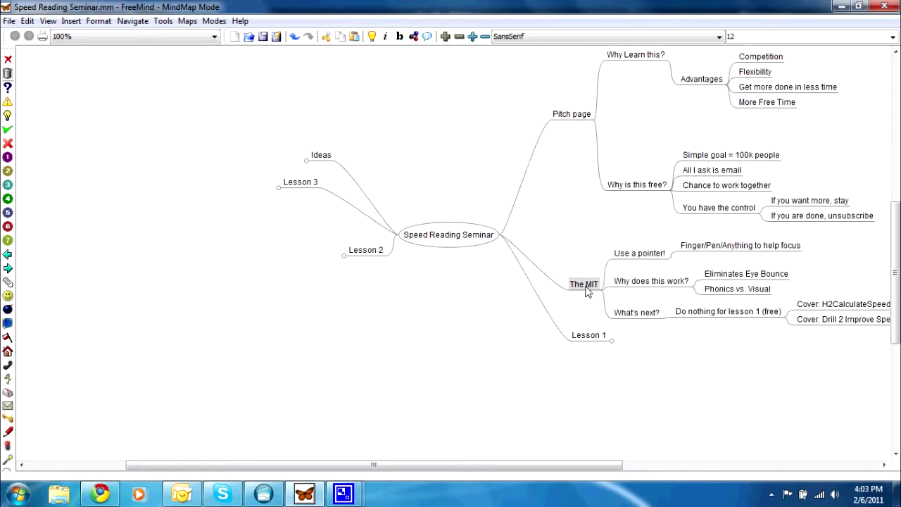
{"action": "left_click", "coordinate": [576, 336]}
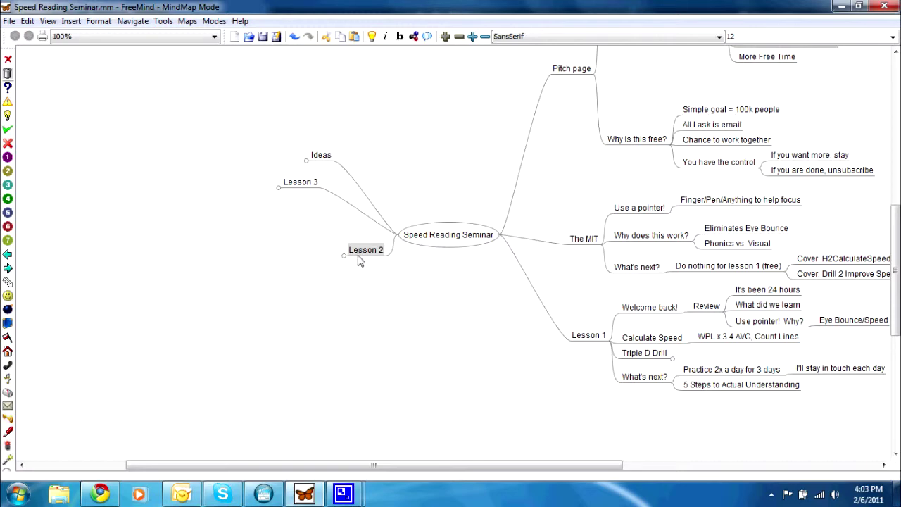
- Unfold the Lesson 3, Lesson 2 and Ideas branches and look over the expanded map
{"action": "left_click", "coordinate": [302, 187]}
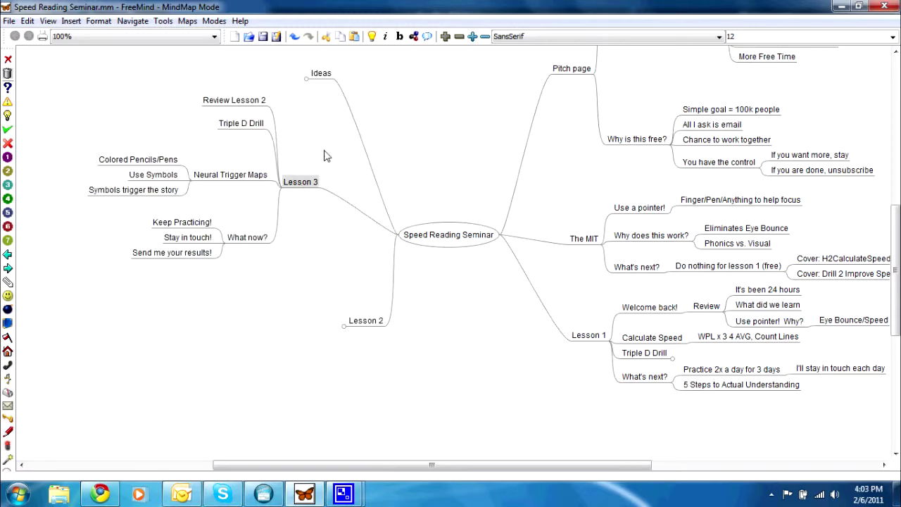
{"action": "left_click", "coordinate": [362, 328]}
{"action": "left_click", "coordinate": [361, 321]}
{"action": "left_click_drag", "start_coordinate": [450, 198], "coordinate": [461, 339]}
{"action": "left_click_drag", "start_coordinate": [443, 161], "coordinate": [282, 66]}
{"action": "left_click_drag", "start_coordinate": [293, 157], "coordinate": [434, 163]}
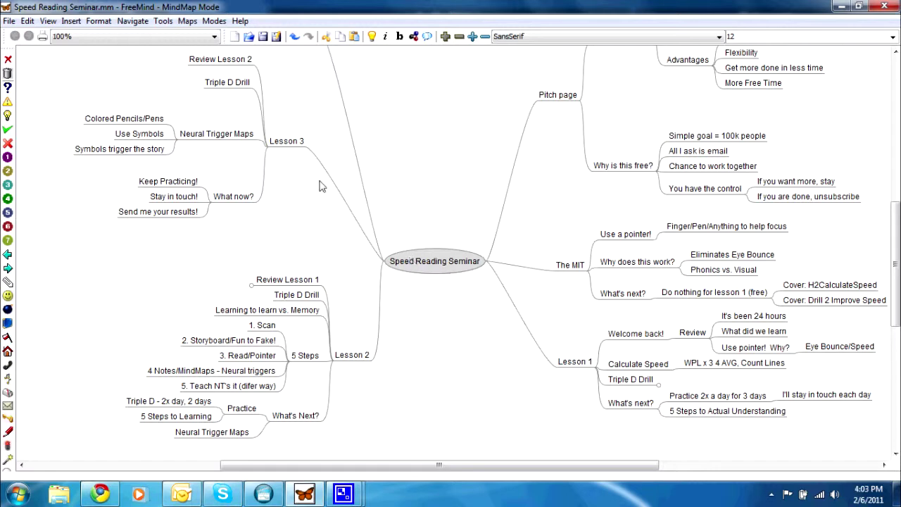
- Fold all the main branches of the Speed Reading Seminar map so only the first-level topics show
{"action": "left_click", "coordinate": [291, 142]}
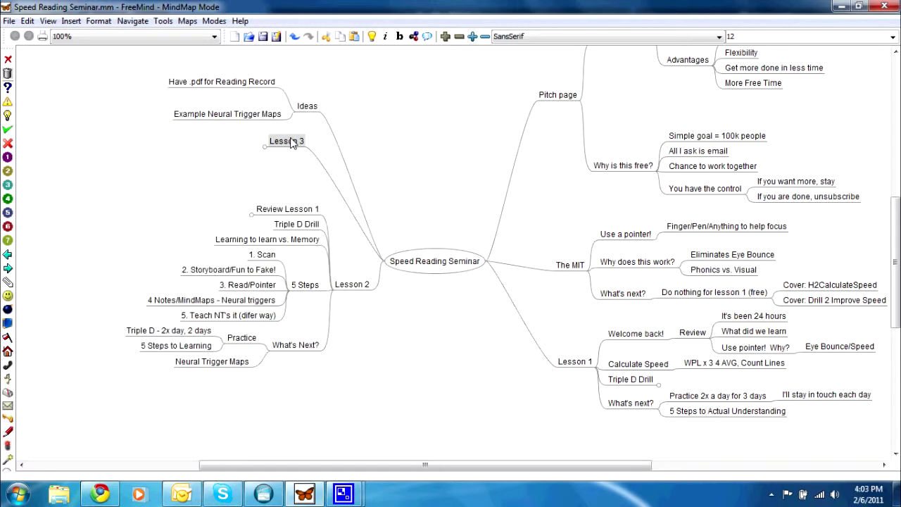
{"action": "left_click", "coordinate": [346, 288]}
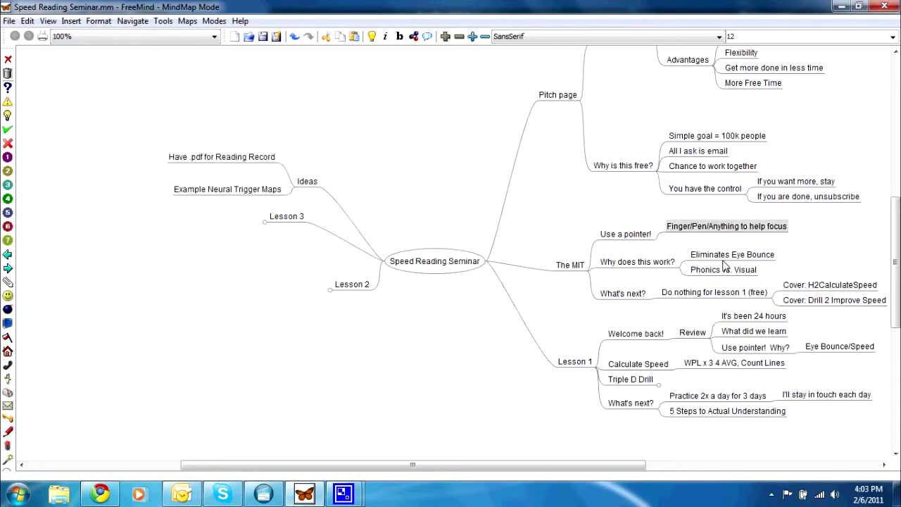
{"action": "left_click", "coordinate": [572, 271]}
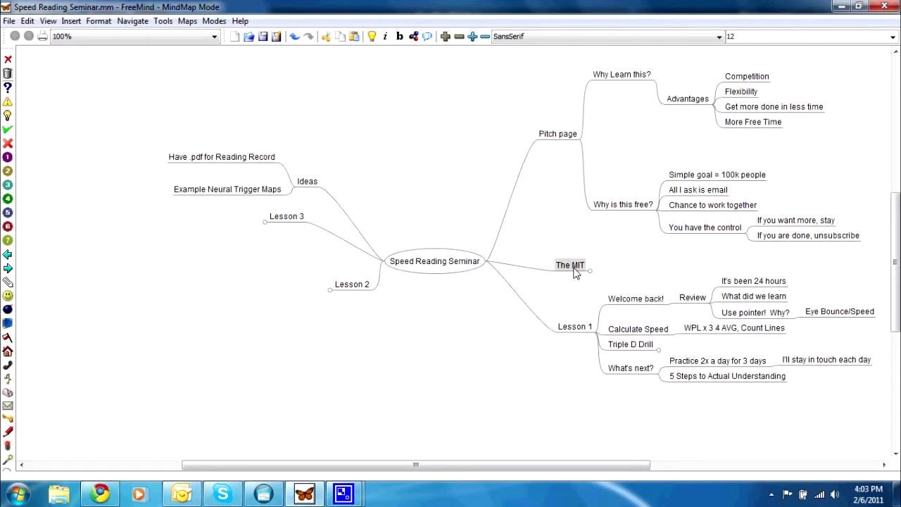
{"action": "left_click", "coordinate": [569, 328]}
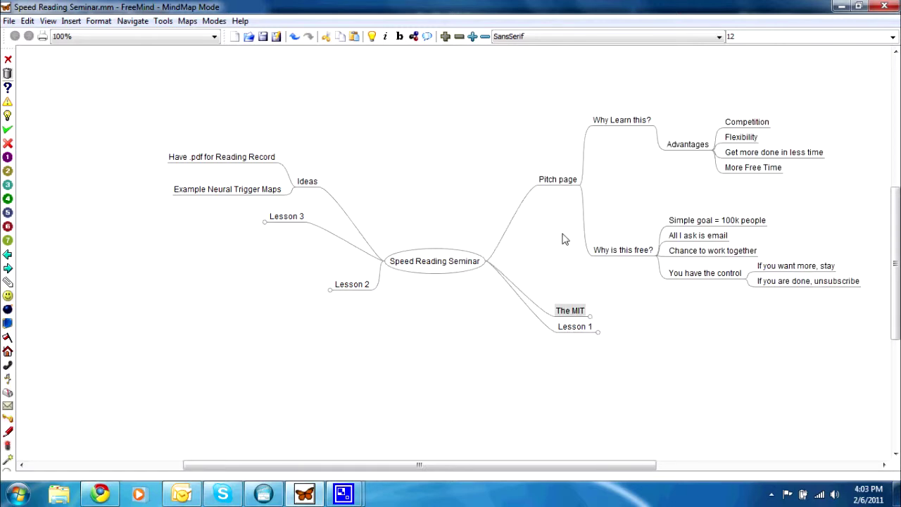
{"action": "left_click", "coordinate": [552, 183]}
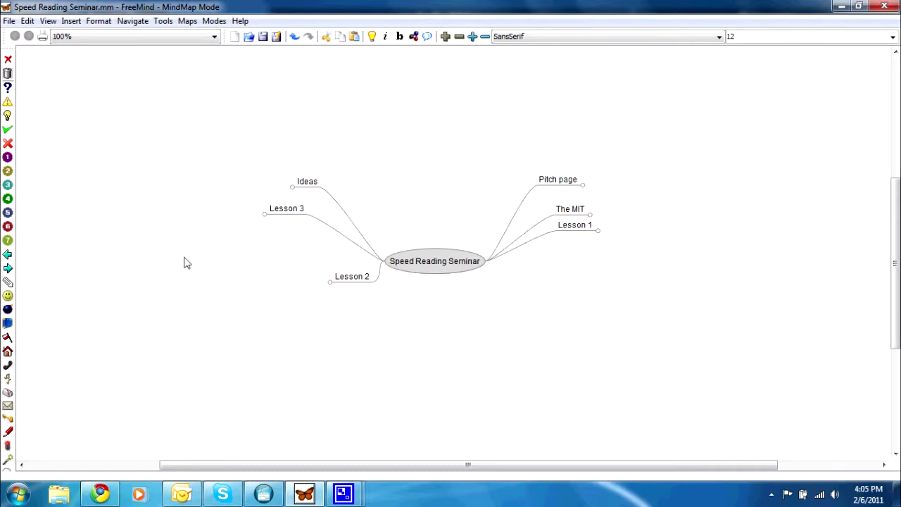
- Switch to Chrome and examine the Thinking Space page's description, features and phone screenshots for Android mind mapping
{"action": "left_click", "coordinate": [118, 489]}
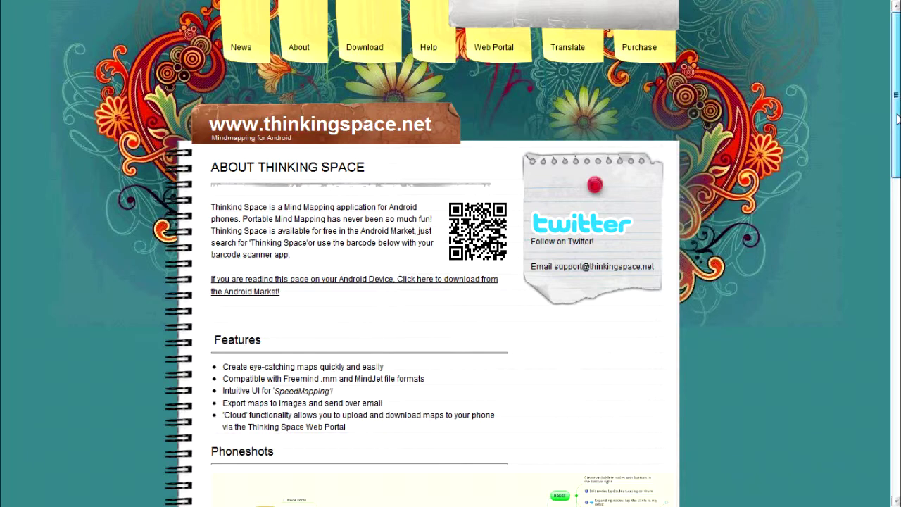
{"action": "left_click_drag", "start_coordinate": [897, 119], "coordinate": [898, 125]}
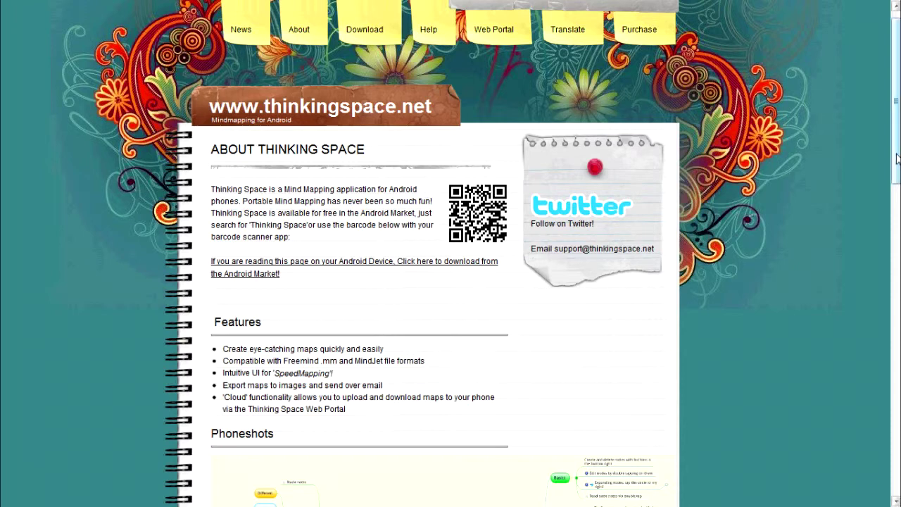
{"action": "left_click_drag", "start_coordinate": [898, 158], "coordinate": [888, 290]}
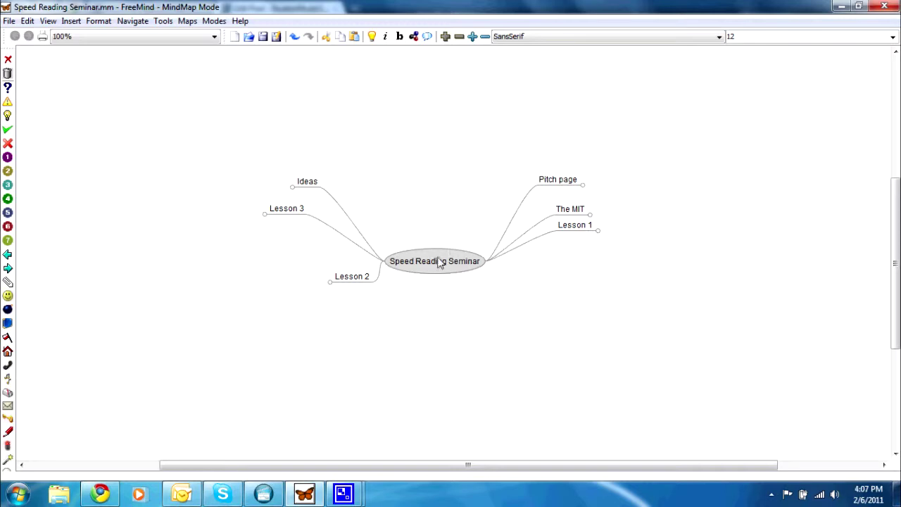
{"action": "left_click", "coordinate": [352, 276]}
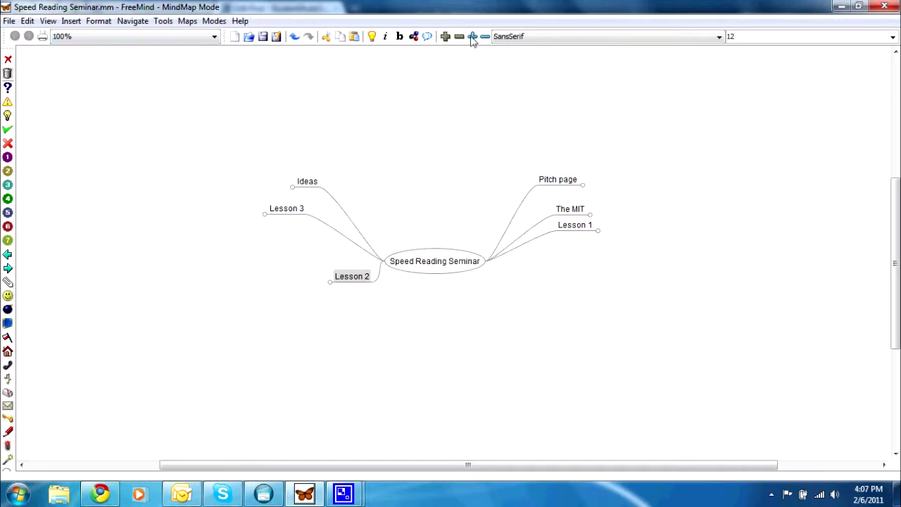
{"action": "left_click", "coordinate": [283, 211]}
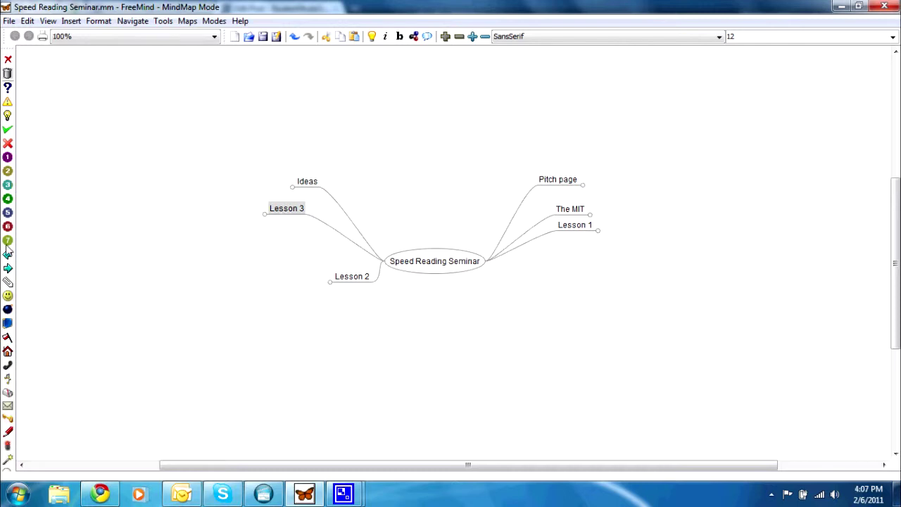
{"action": "left_click", "coordinate": [461, 264]}
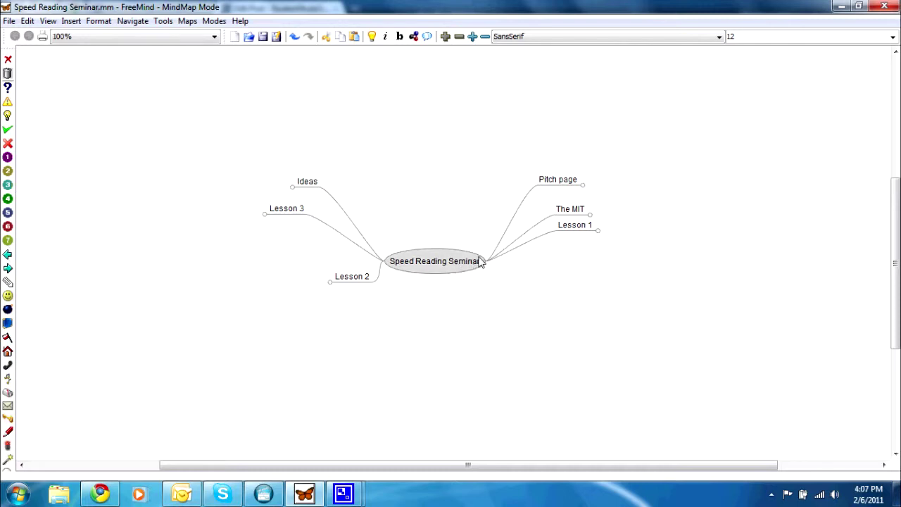